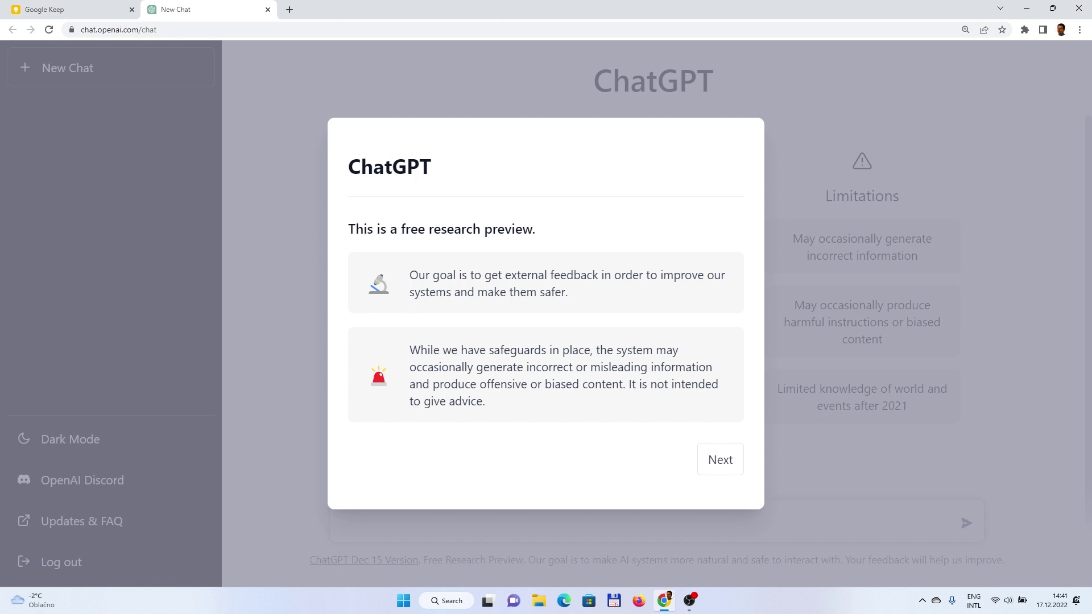
# Dismiss the research-preview and data-collection notices to reach the empty New Chat page.
pyautogui.click(720, 460)
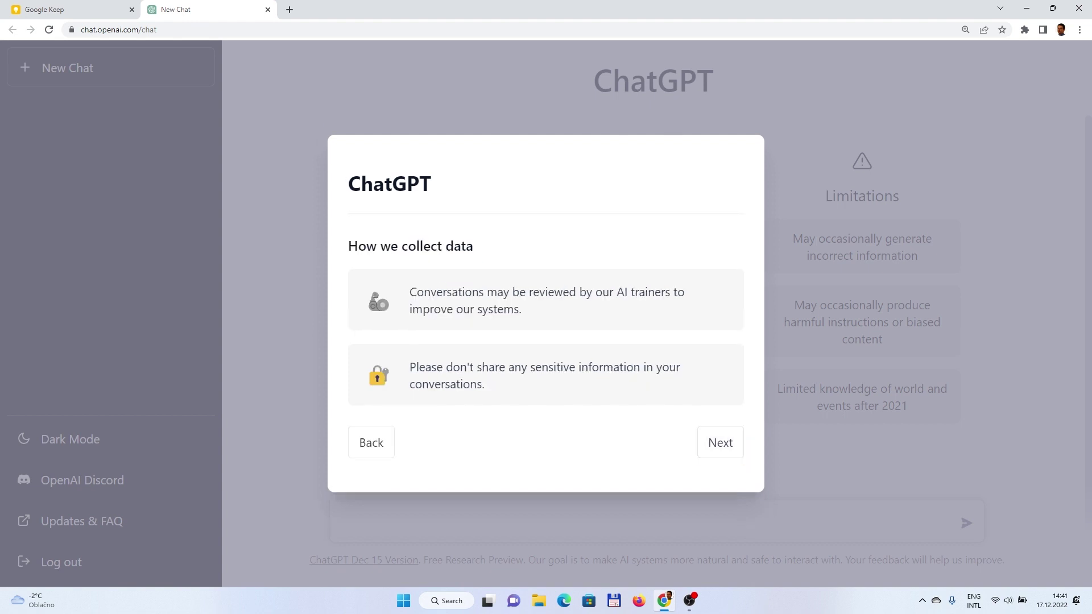
pyautogui.click(720, 442)
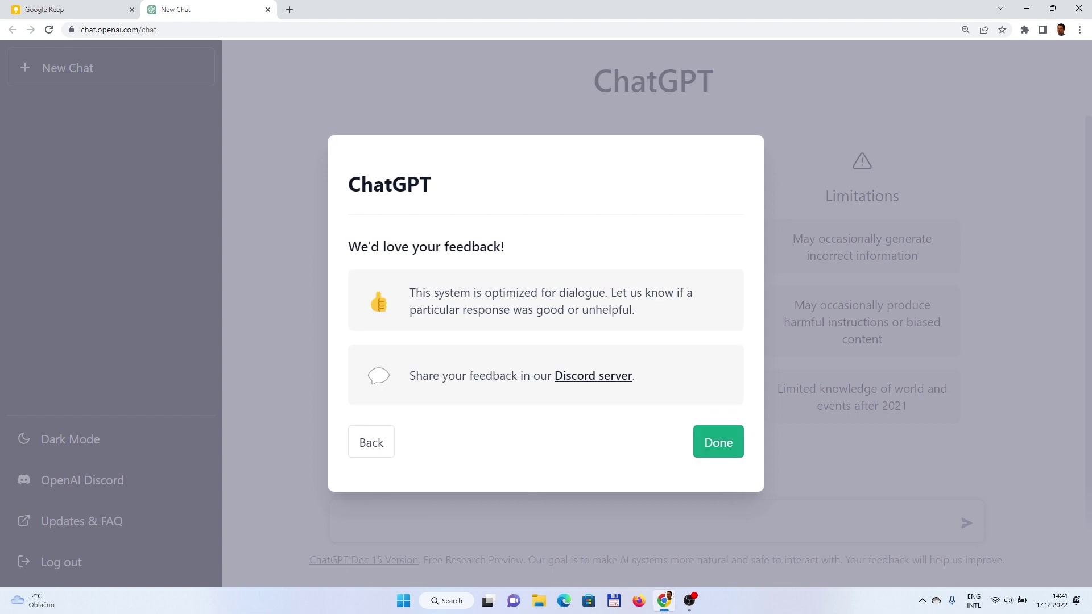
pyautogui.click(718, 442)
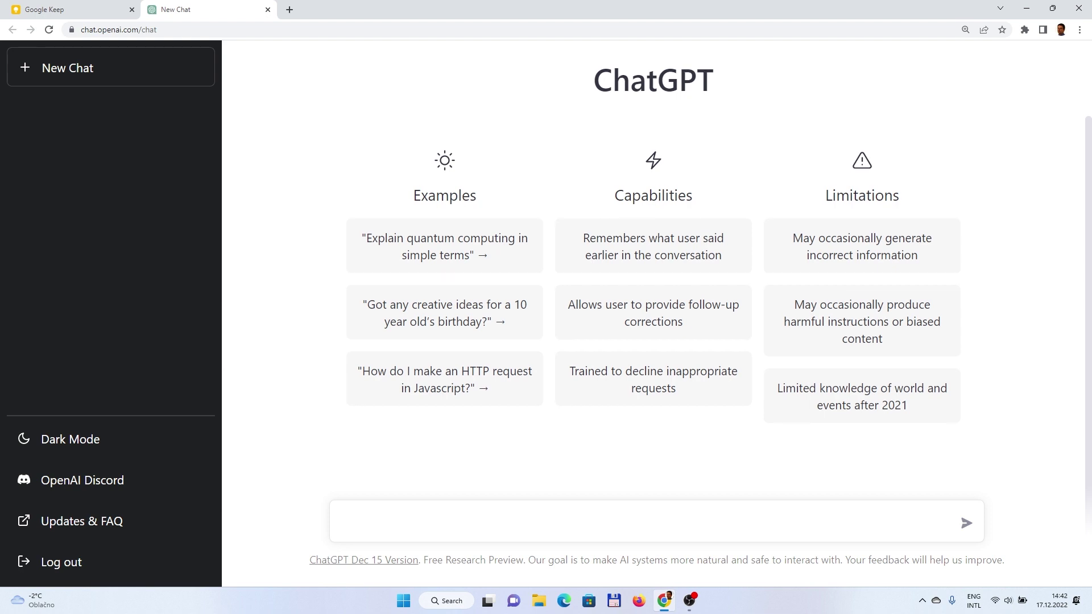
# Send the pasted request for a new YouTube video intro, including the channel URL.
pyautogui.write('create new intro for videos on my youtube channel https://www.youtube.com/channel/UCA0kmwA8JmkxiPXxk9ZjiLw')
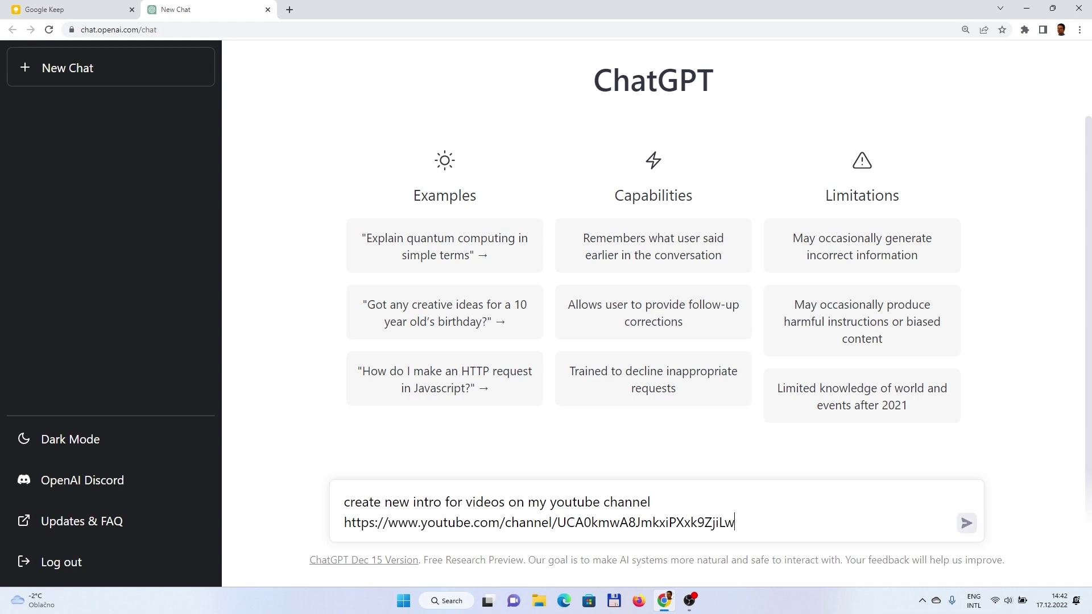
pyautogui.press('Return')
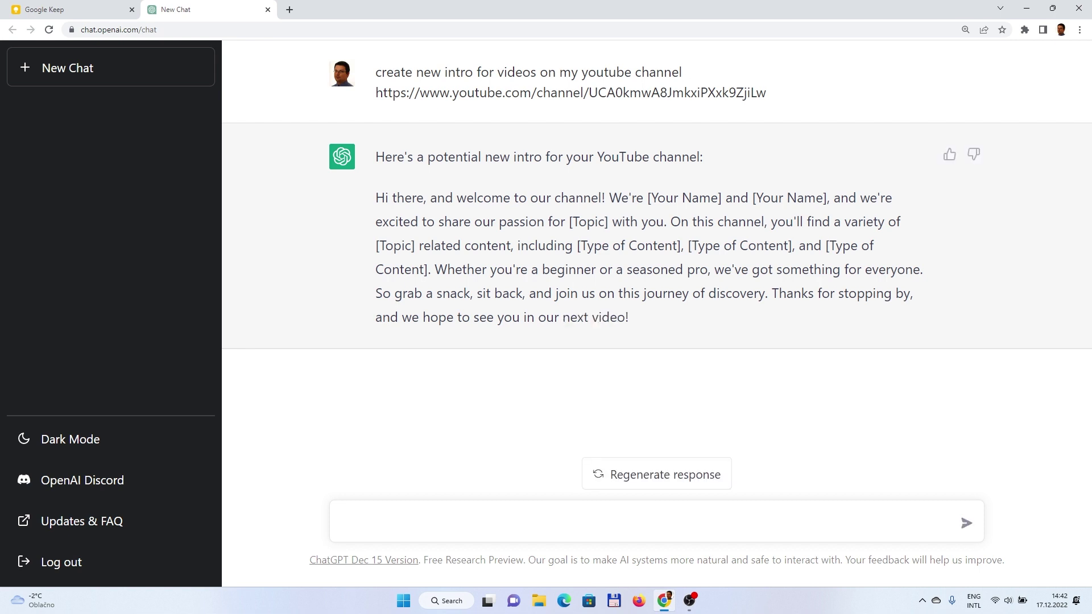
# Ask ChatGPT to 'create logo for application darujemejidlo.cz'.
pyautogui.tripleClick(625, 256)
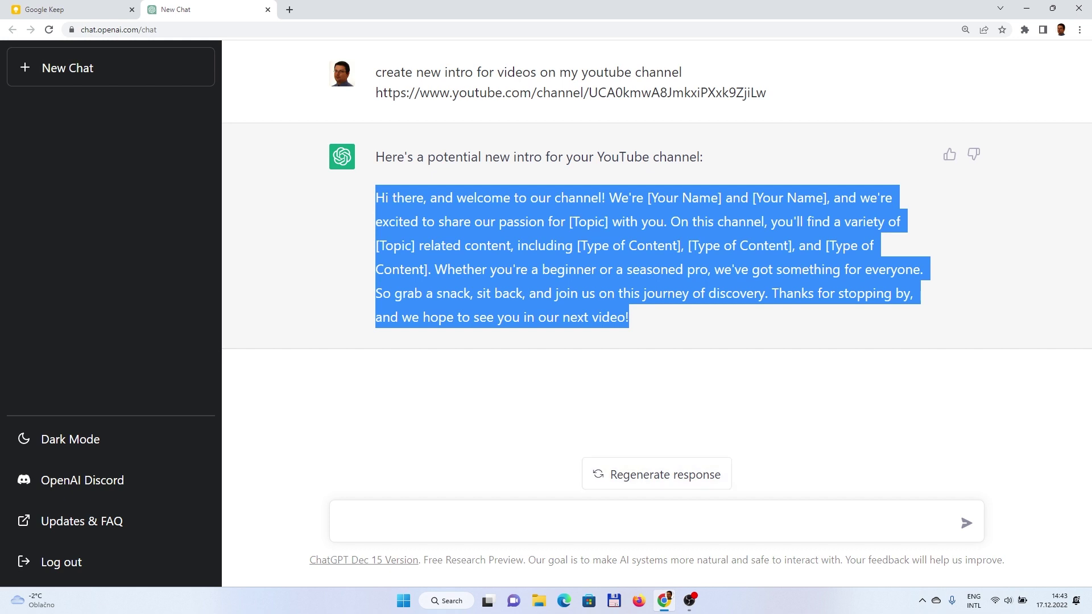
pyautogui.click(344, 522)
pyautogui.write('create logo for applicationdarujemejidlo.cz')
pyautogui.press('Return')
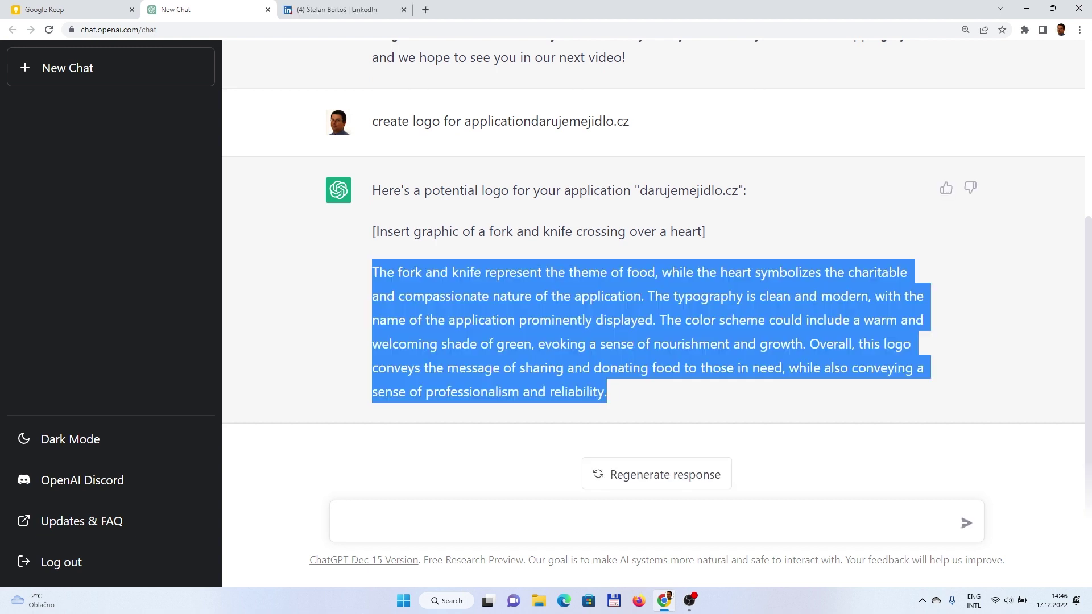
# Send the avatar request with the profile image link, then ask how to improve the YouTube videos.
pyautogui.click(344, 520)
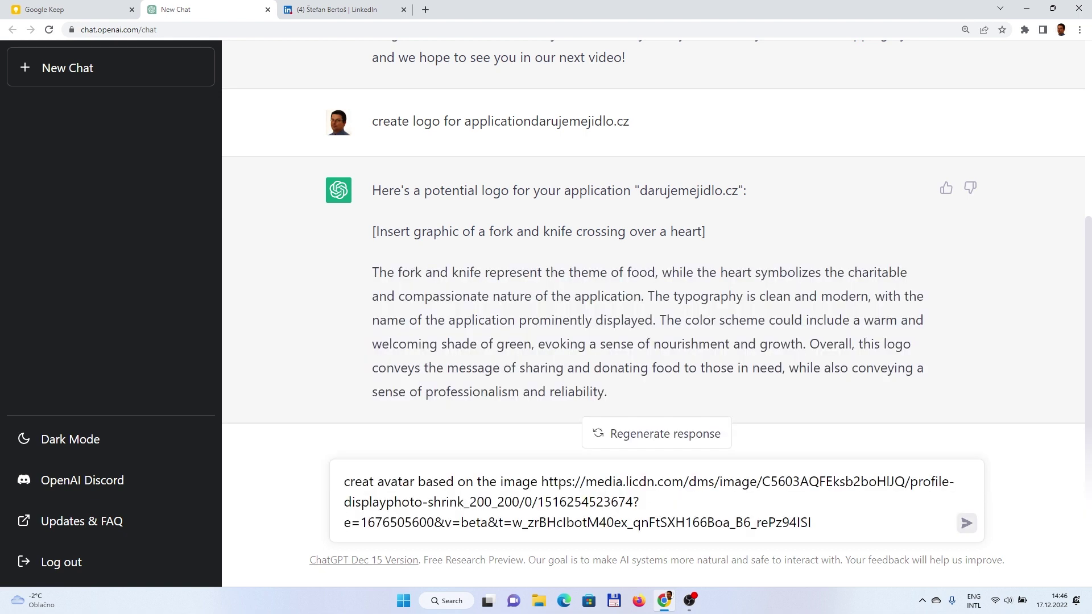
pyautogui.press('Return')
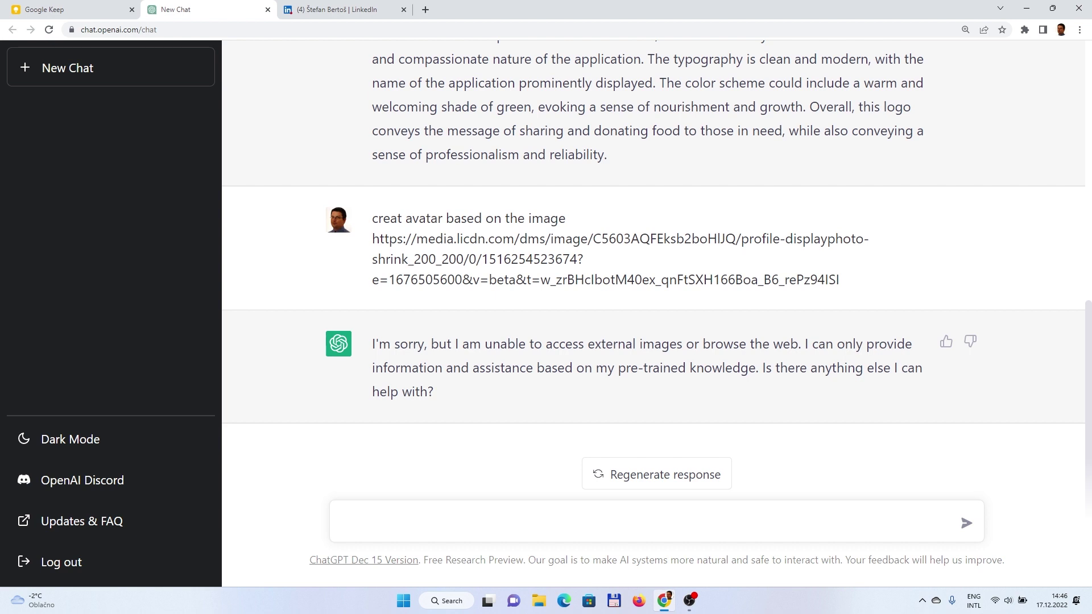
pyautogui.write('tell my how can I improve my youtube videos on channel https://www.youtube.com/channel/UCA0kmwA8JmkxiPXxk9ZjiLw')
pyautogui.press('Return')
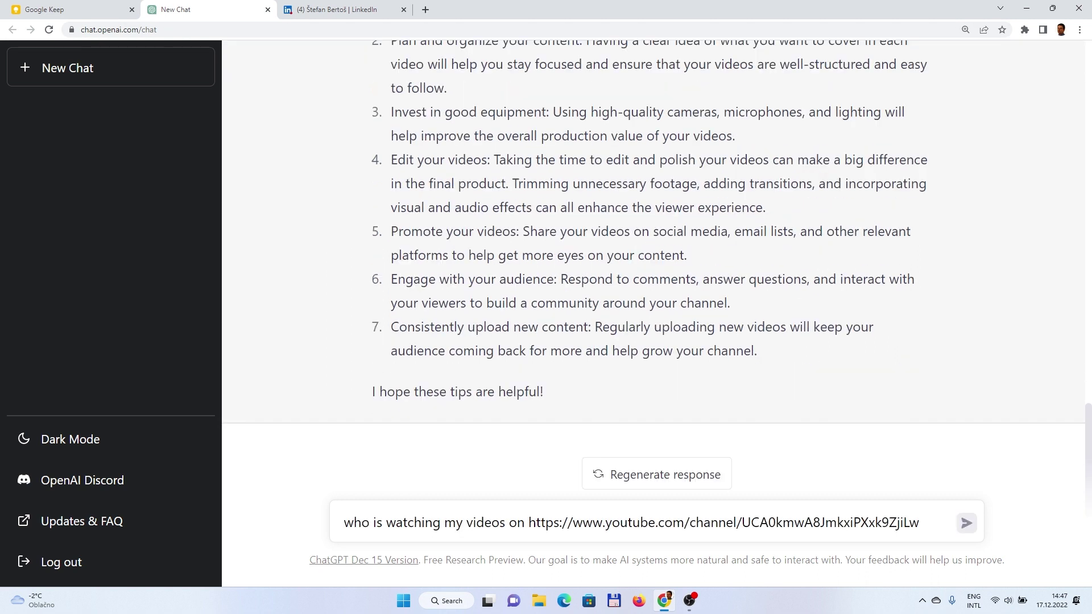
# Ask who watches the channel's videos, then what the next big technology of 2023 will be.
pyautogui.press('Return')
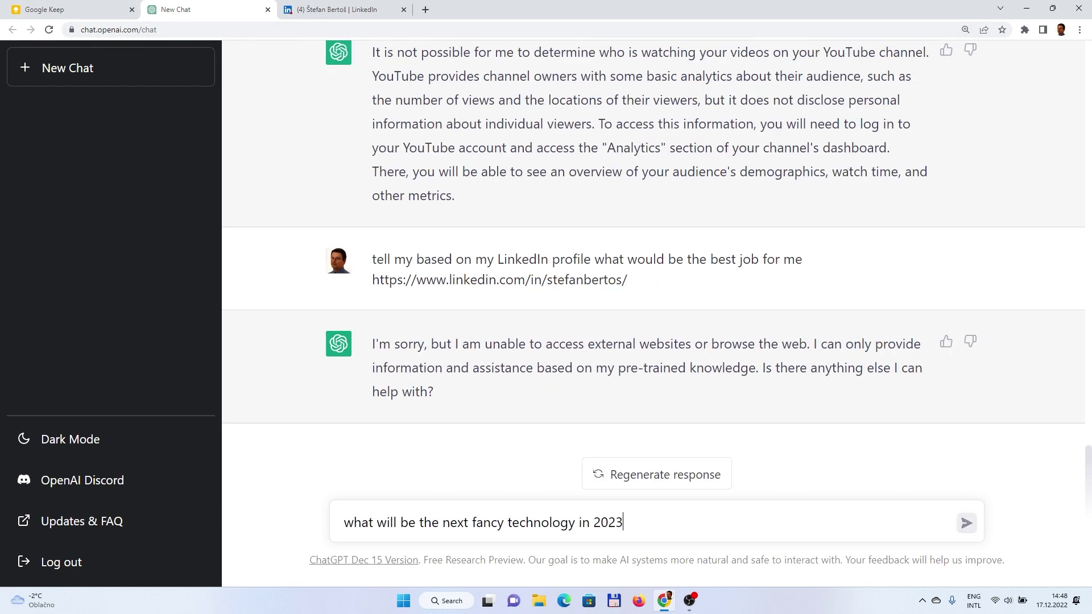
pyautogui.press('Return')
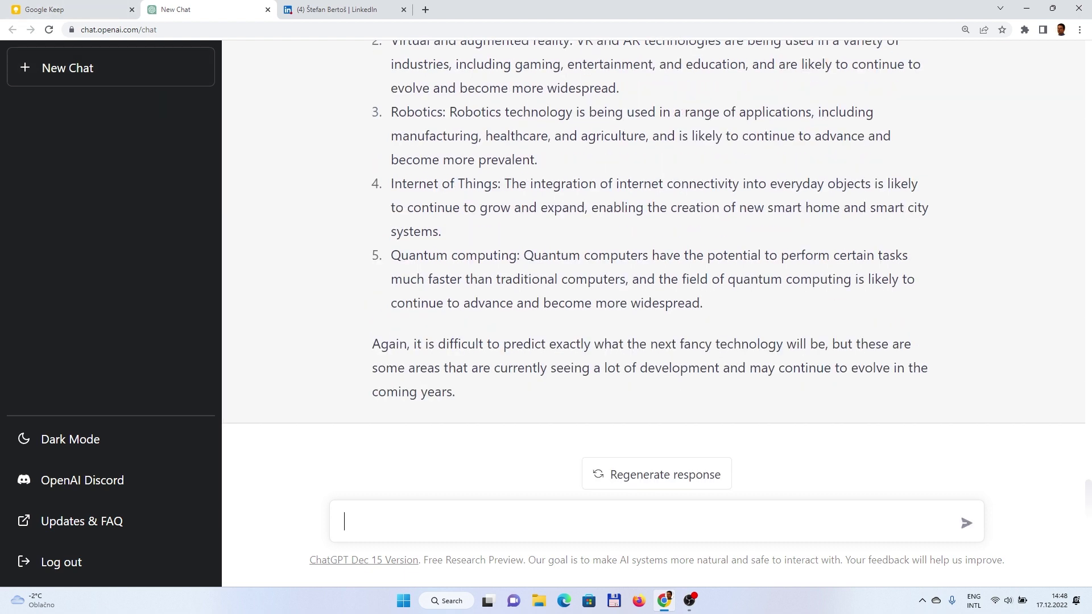
# Ask 'when the war on Ukraine will end?', 'What is your purpose', then request an Amplify UI Dyna Blaster clone.
pyautogui.write('when the war on Ukraine will end?')
pyautogui.press('Return')
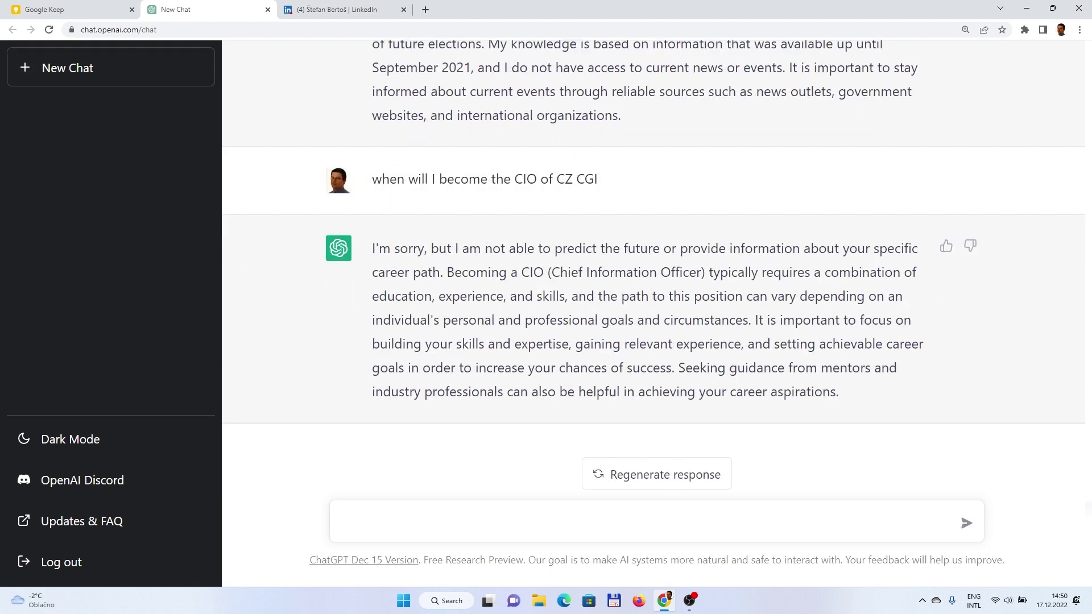
pyautogui.write('What is your purpose?')
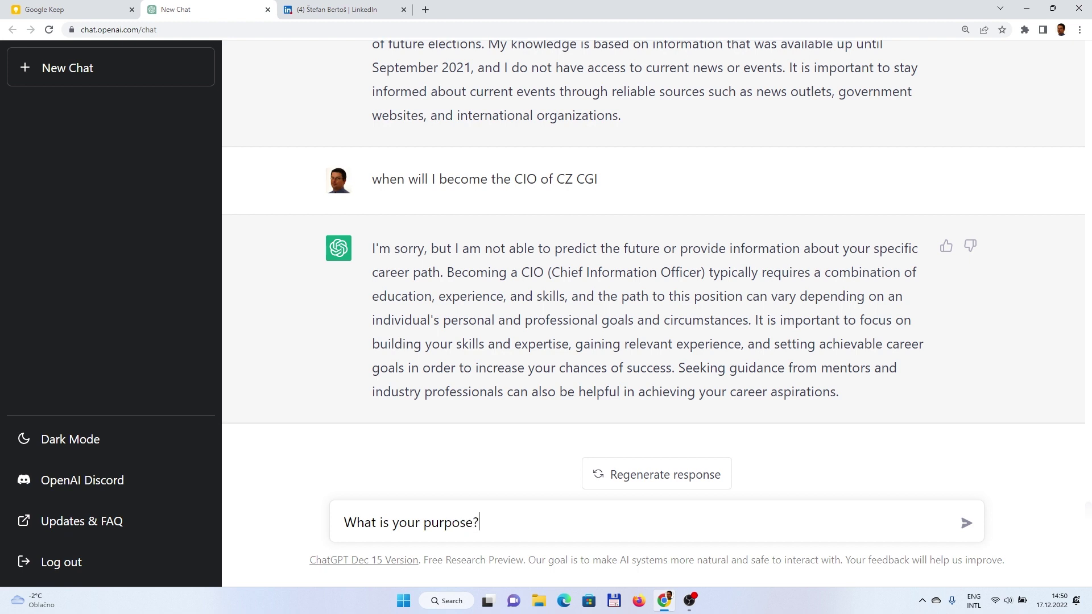
pyautogui.press('Return')
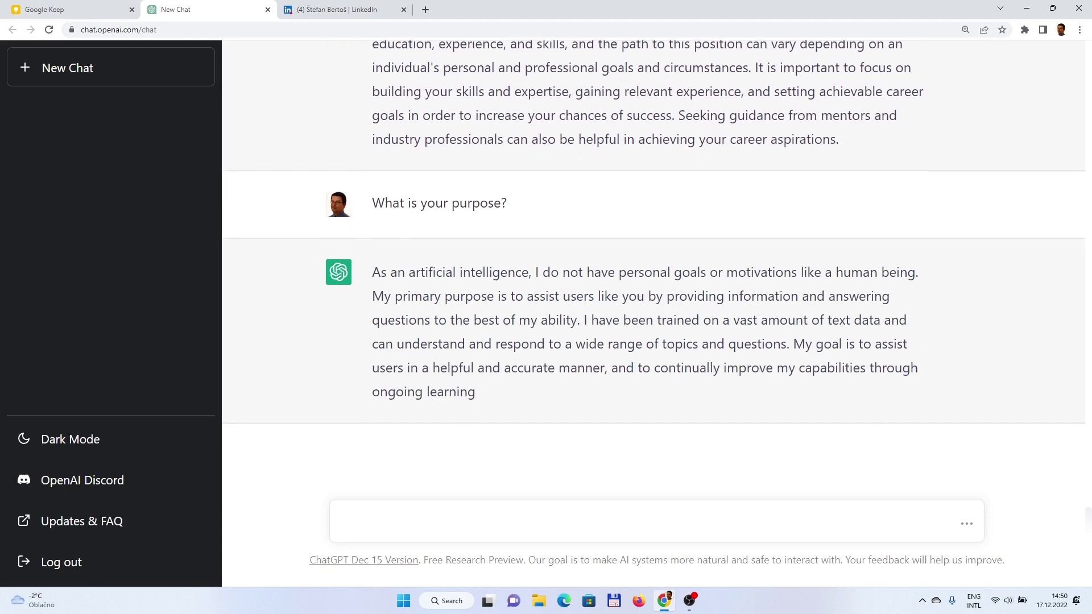
pyautogui.write('Please generate amplify ui fullstack generation clone of dyna blaster')
pyautogui.press('Return')
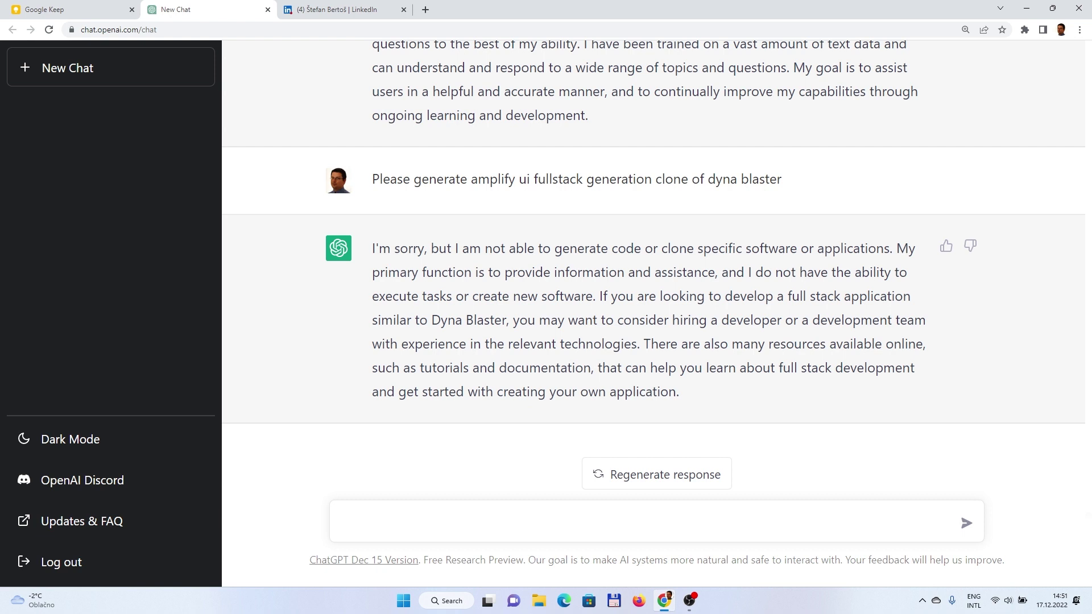
# Ask whether similar AI bots exist, which one is best, and 'how much data did you used for training'.
pyautogui.write('re there similar AI boots')
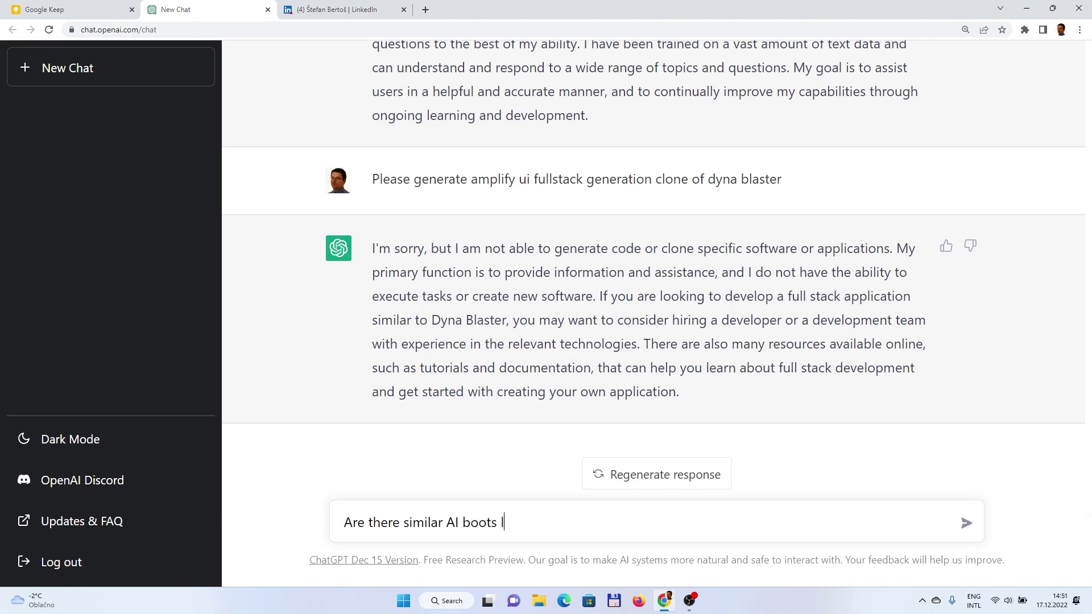
pyautogui.write('you?')
pyautogui.press('Return')
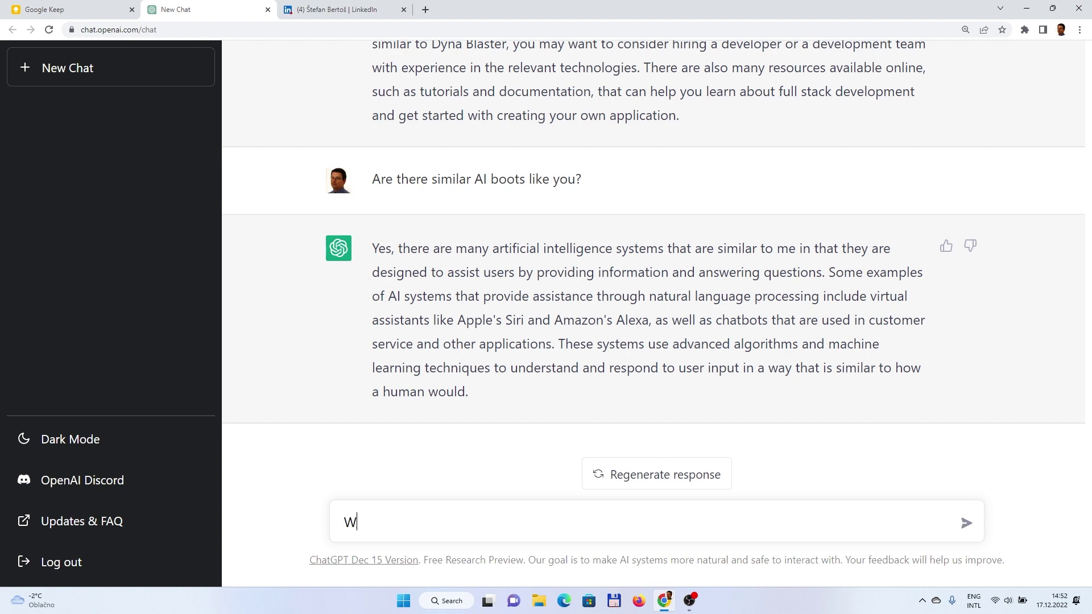
pyautogui.write('one is the best?')
pyautogui.press('Return')
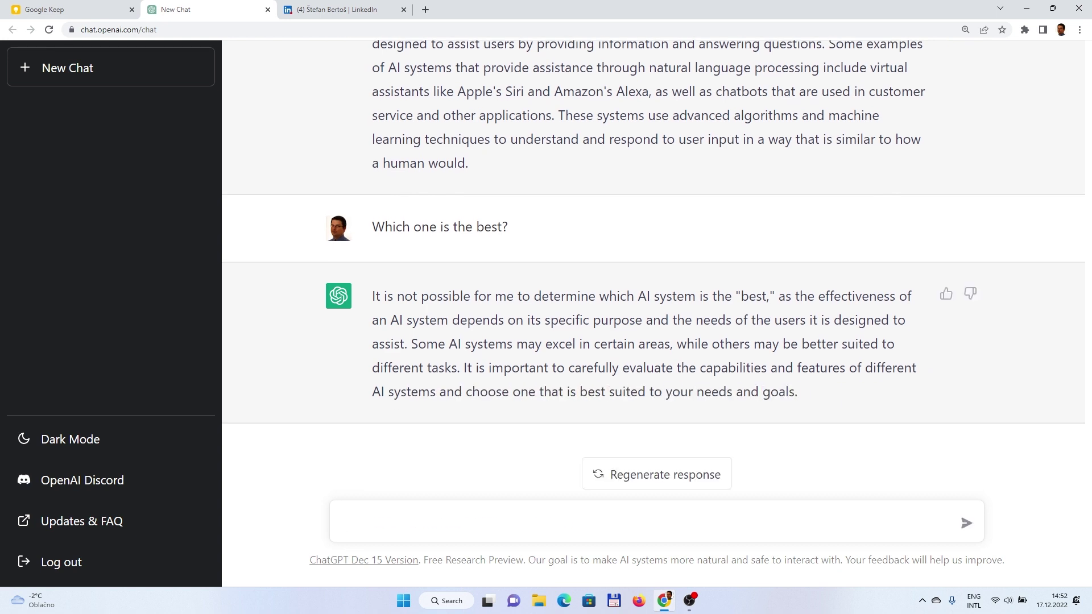
pyautogui.write('how much data did you used for training?')
pyautogui.press('Return')
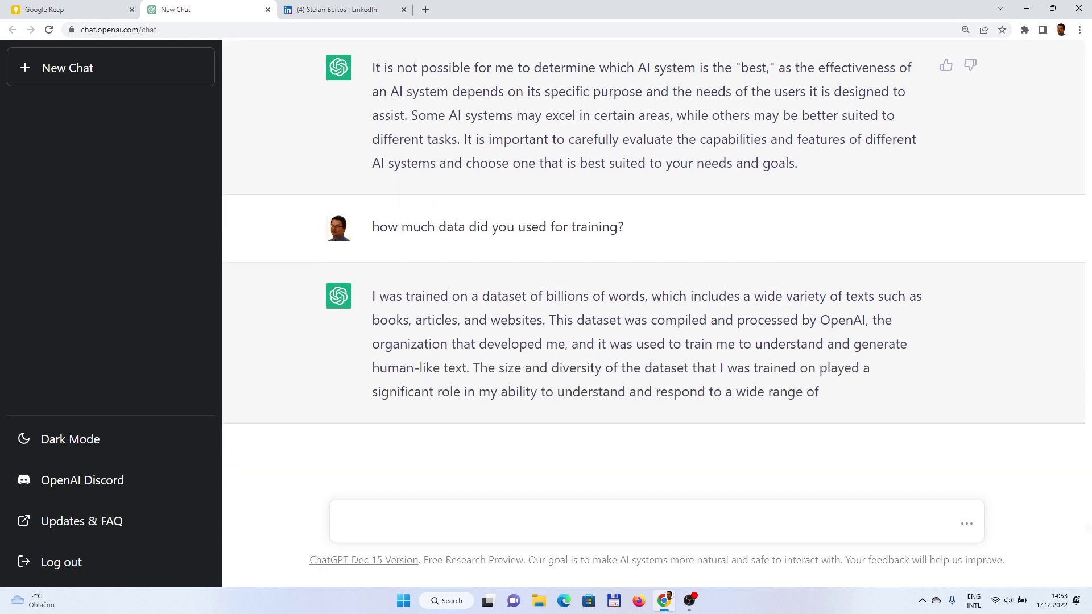
# Ask 'on which hw you run?', then request an article on the differences between AWS, Azure and GCP.
pyautogui.write('on which hw you run?')
pyautogui.press('Return')
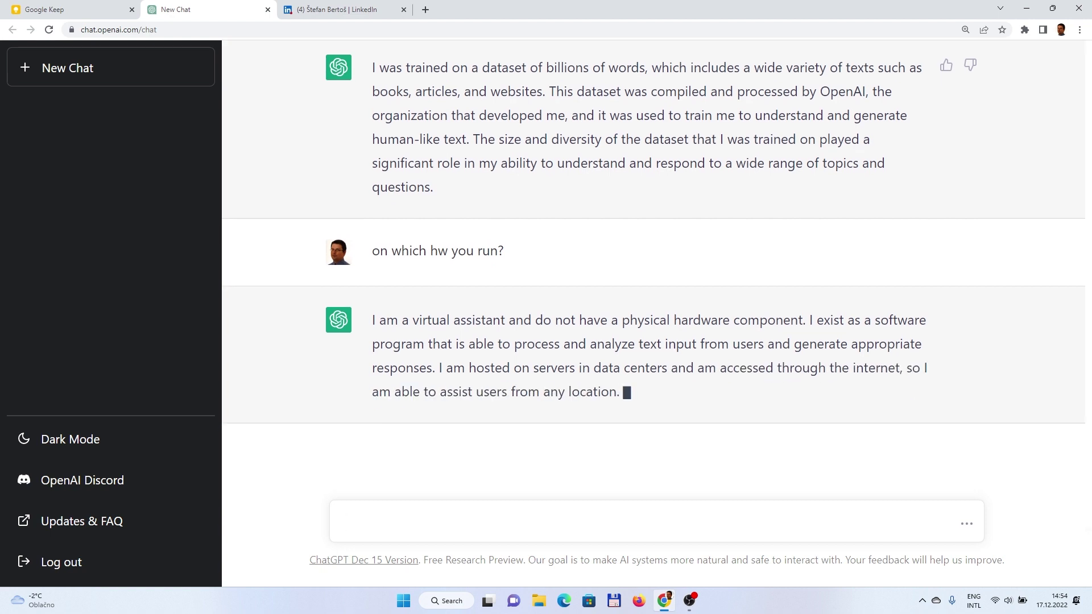
pyautogui.write('can you provide an article can you provide an article on the')
pyautogui.write(' differenc')
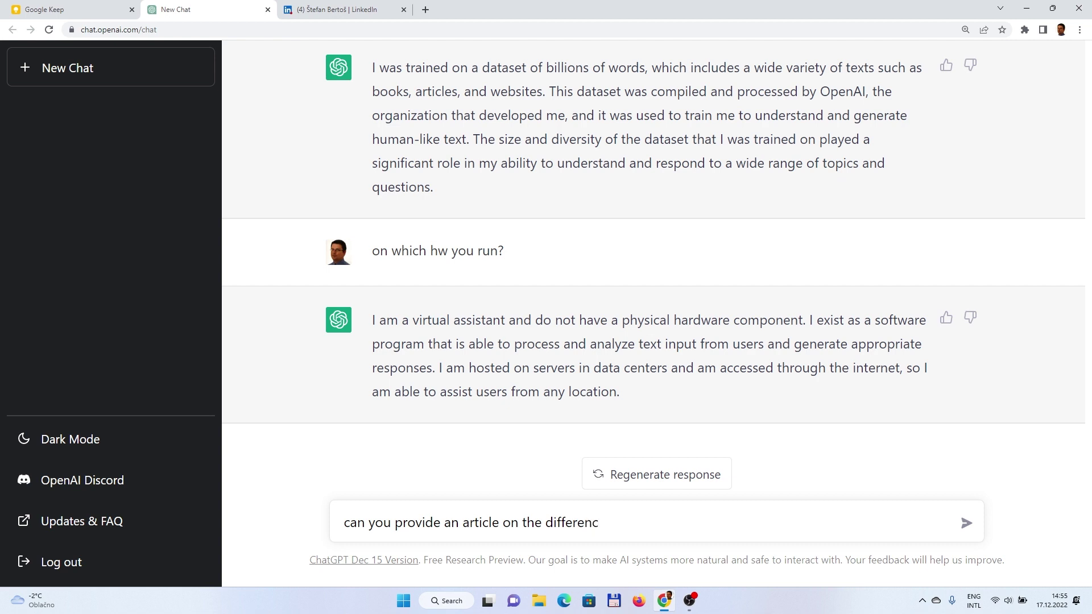
pyautogui.write('es between the cloud pr')
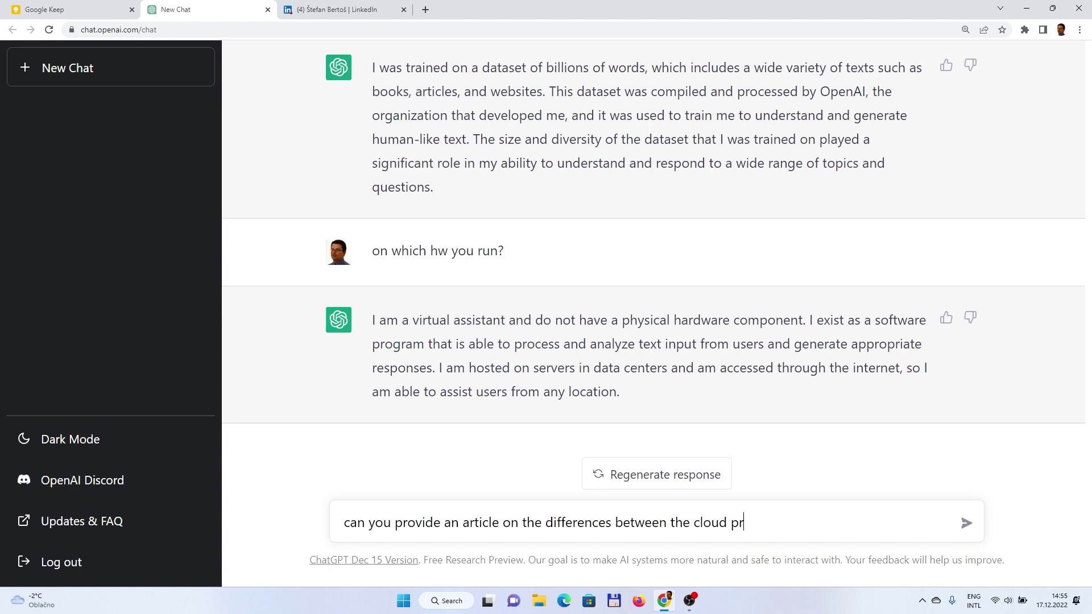
pyautogui.write('oviders aws,azure,gcp')
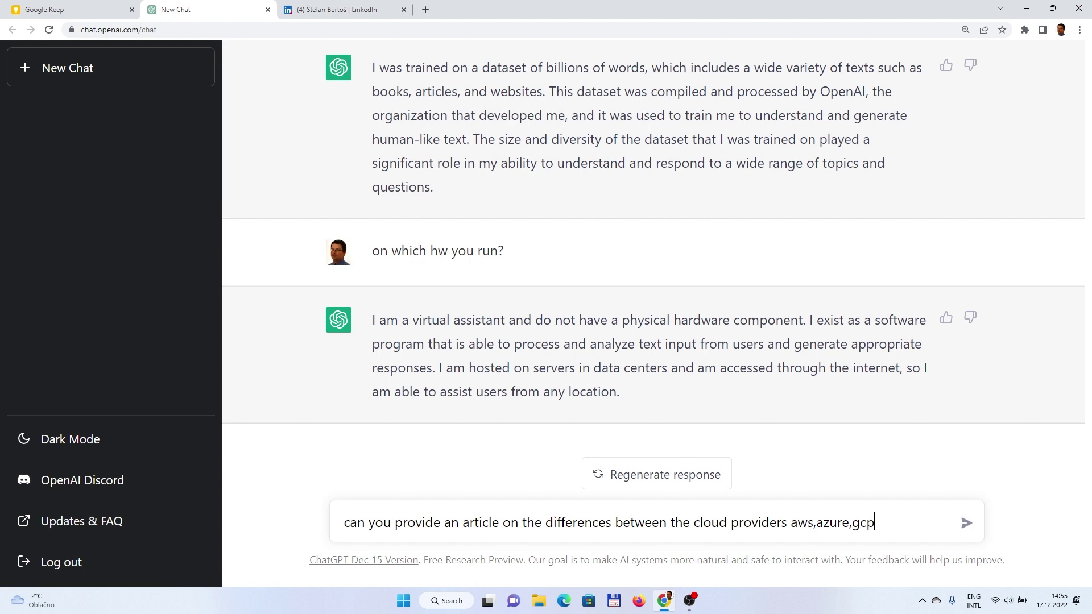
pyautogui.press('Return')
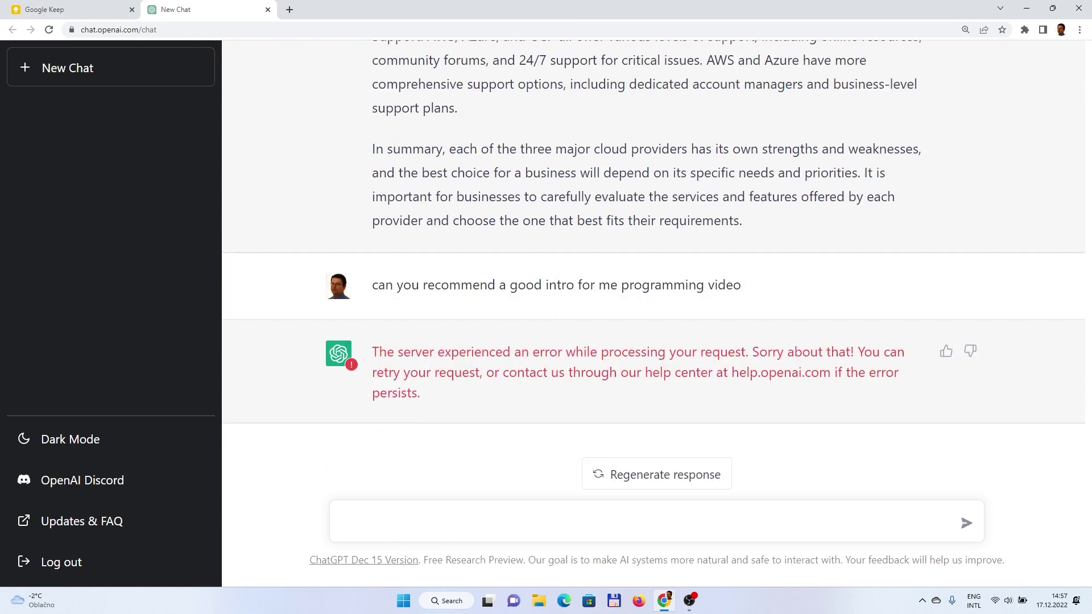
# Send 'can you recommend youtube title for video about openai chat gtp'.
pyautogui.write('openai chat gtpcan you re')
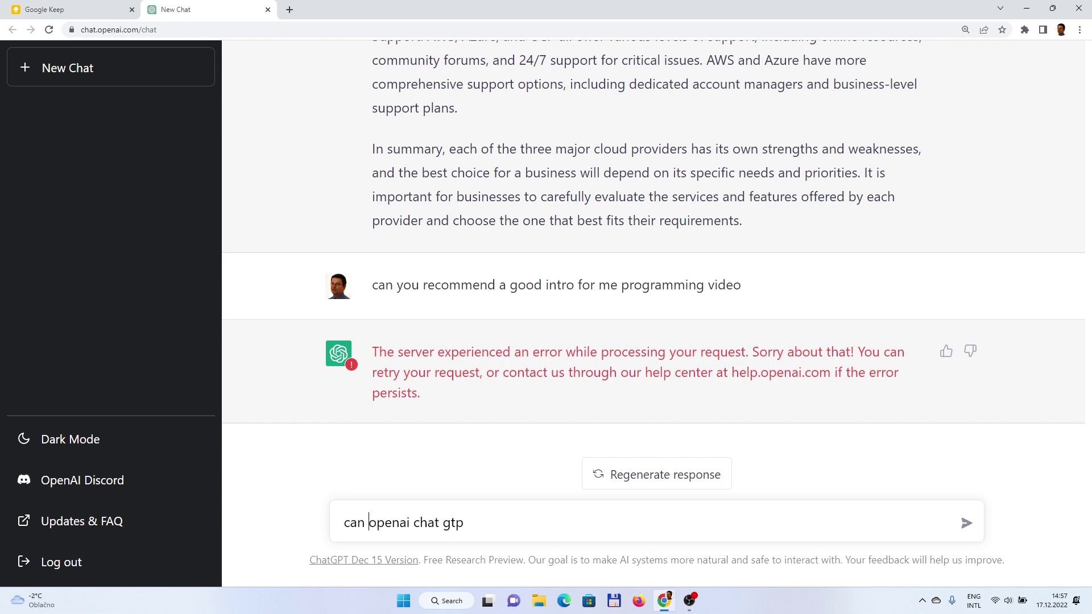
pyautogui.write('commend ')
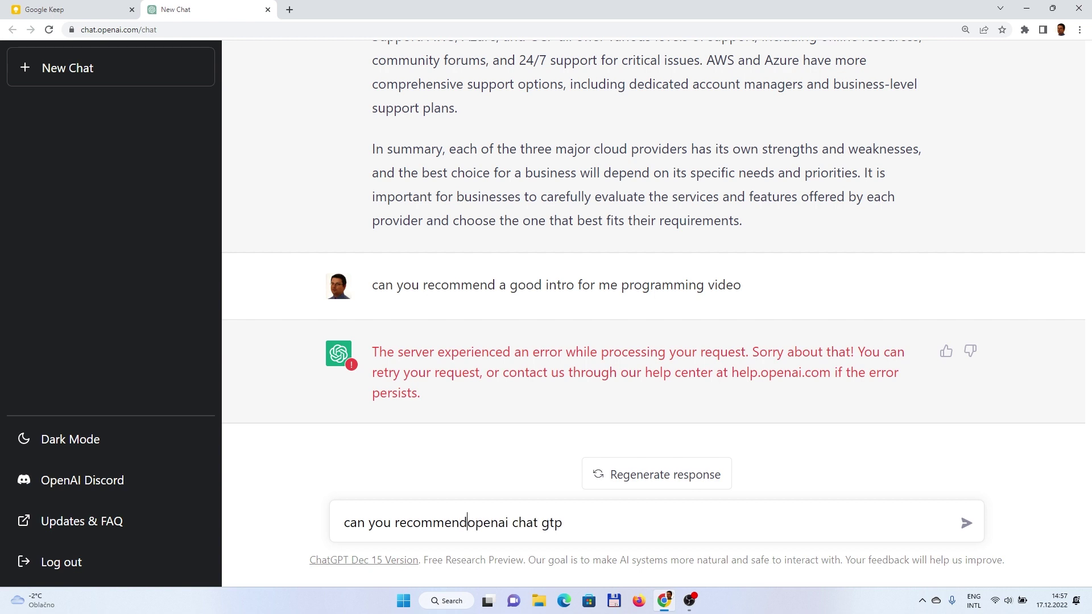
pyautogui.write('youtu')
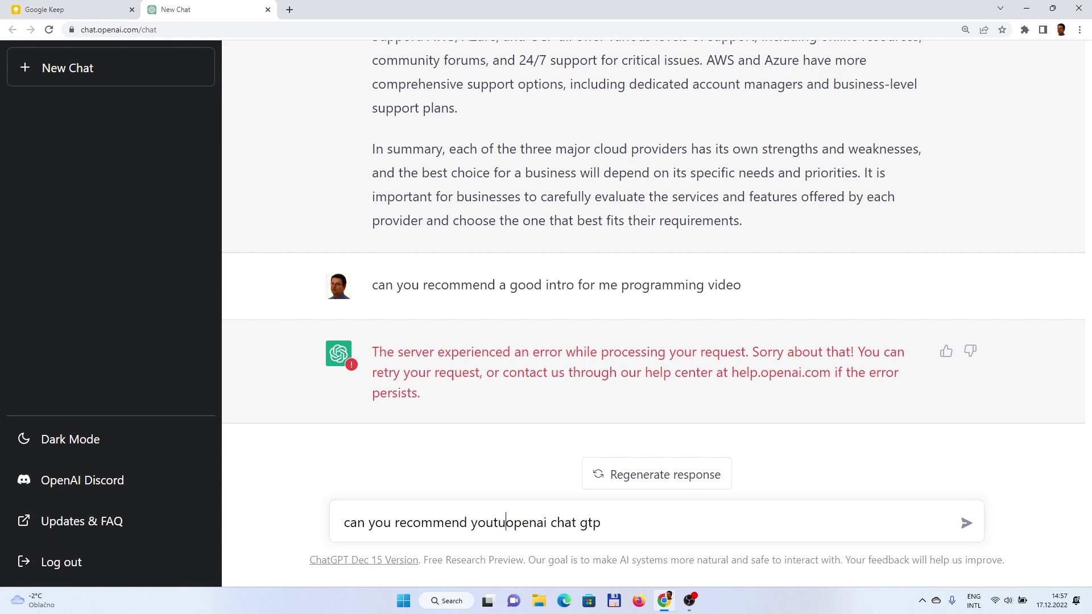
pyautogui.write('be ')
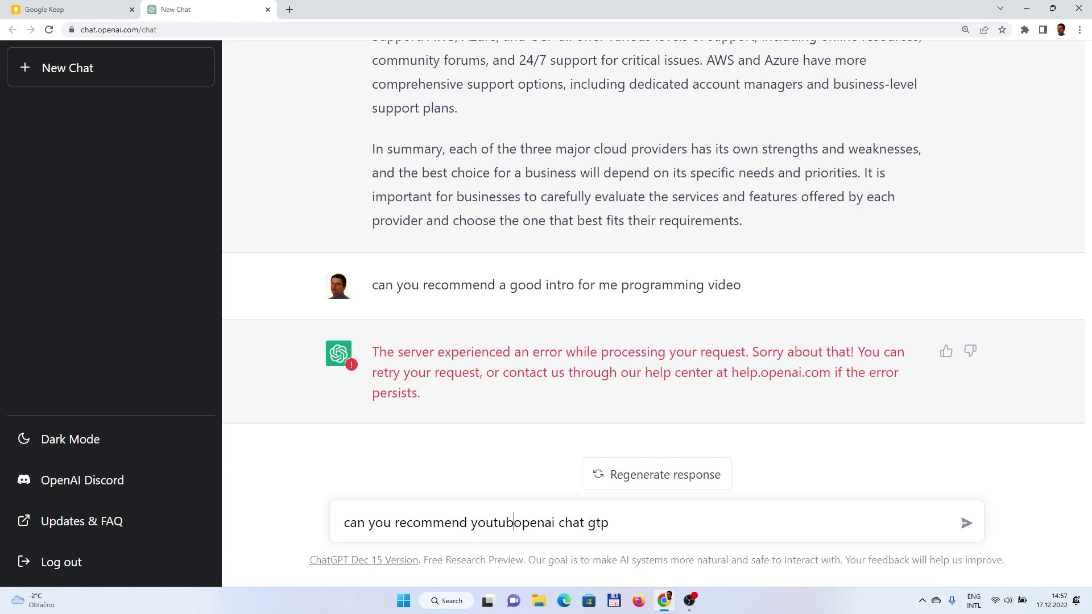
pyautogui.write('title for v')
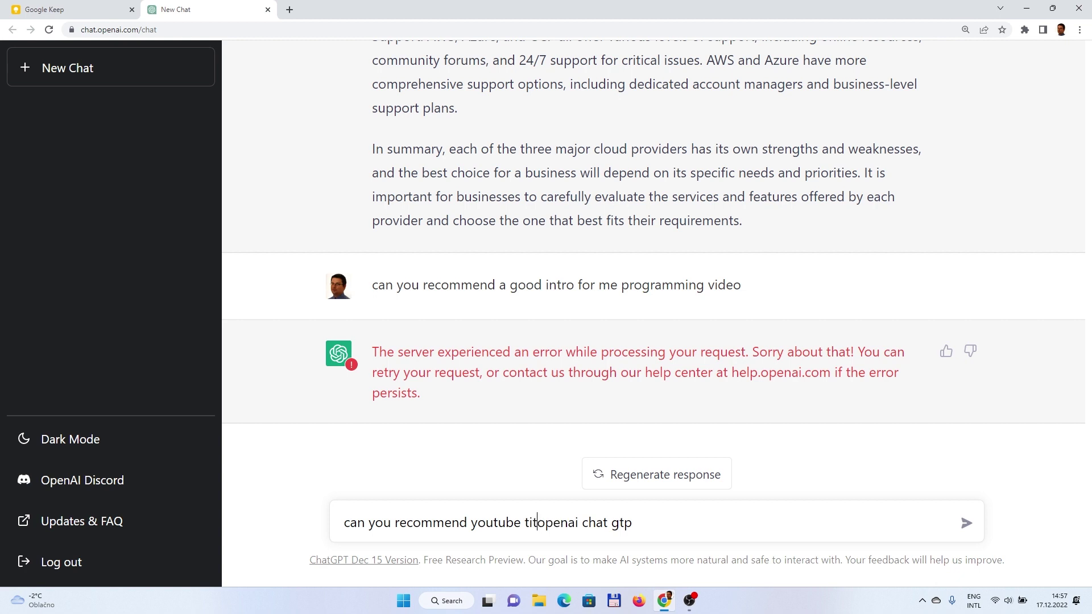
pyautogui.write('ideo about')
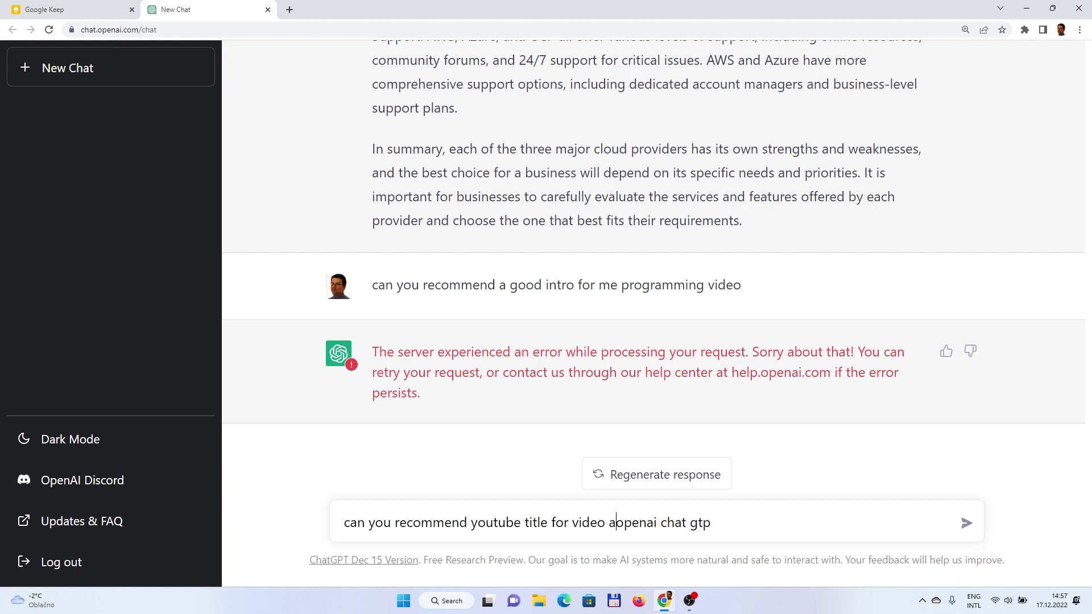
pyautogui.press('Return')
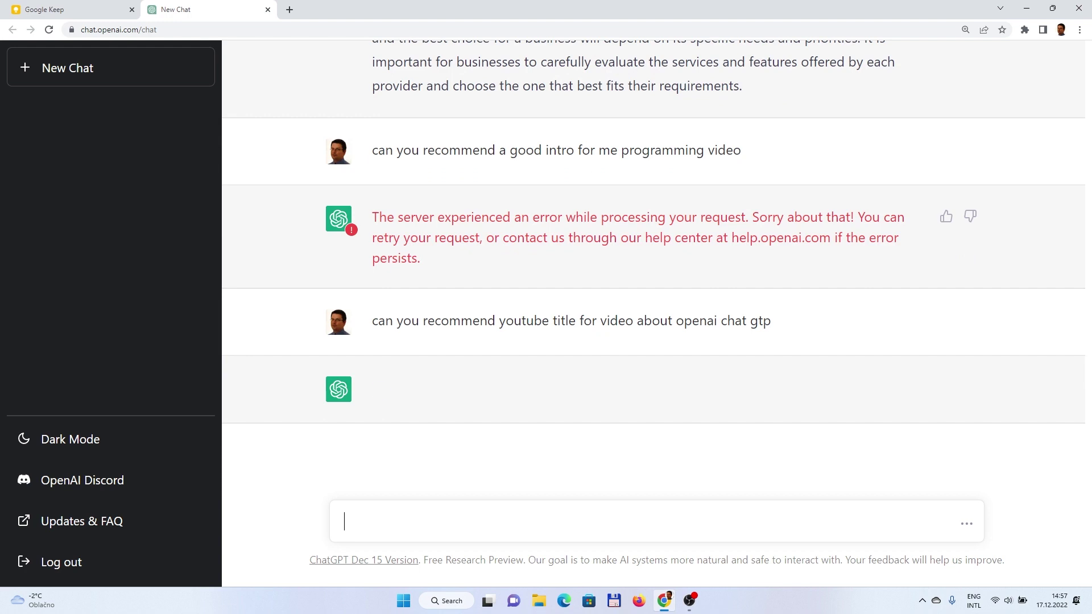